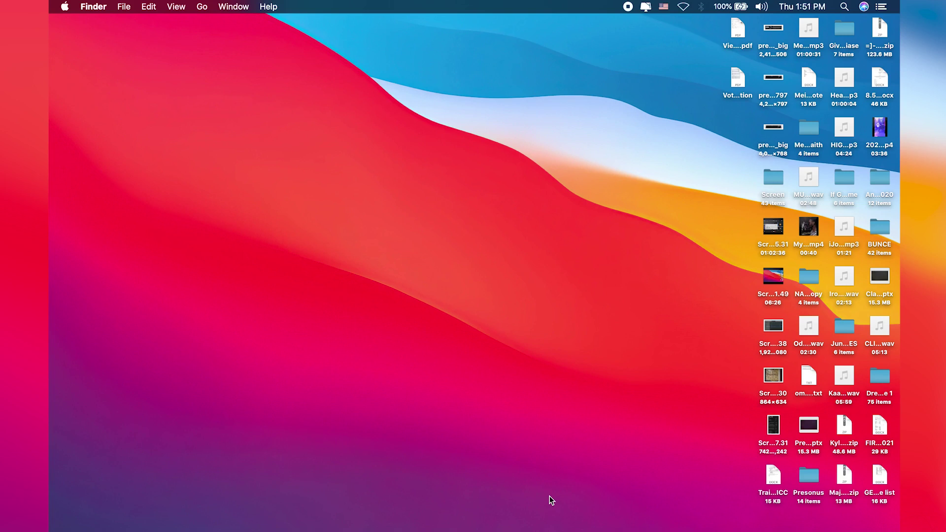
# Launch Universal Control from the Dock to list the connected StudioLive 32R
pyautogui.moveTo(614, 519)
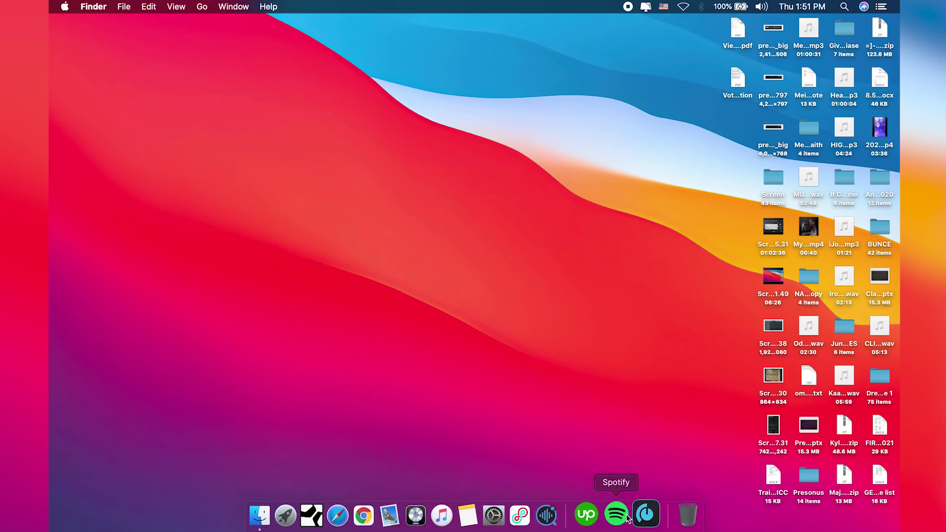
pyautogui.click(642, 518)
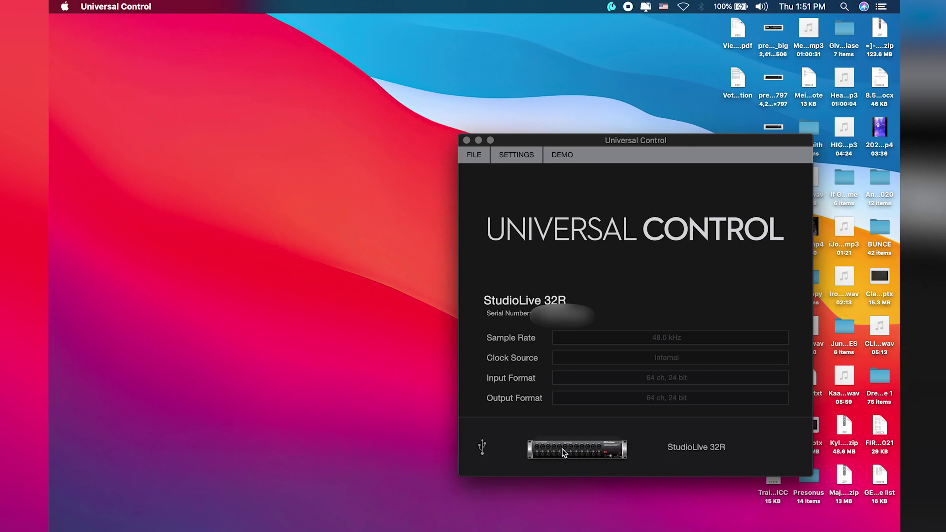
# Open the StudioLive 32R mixer window from its device image
pyautogui.click(594, 450)
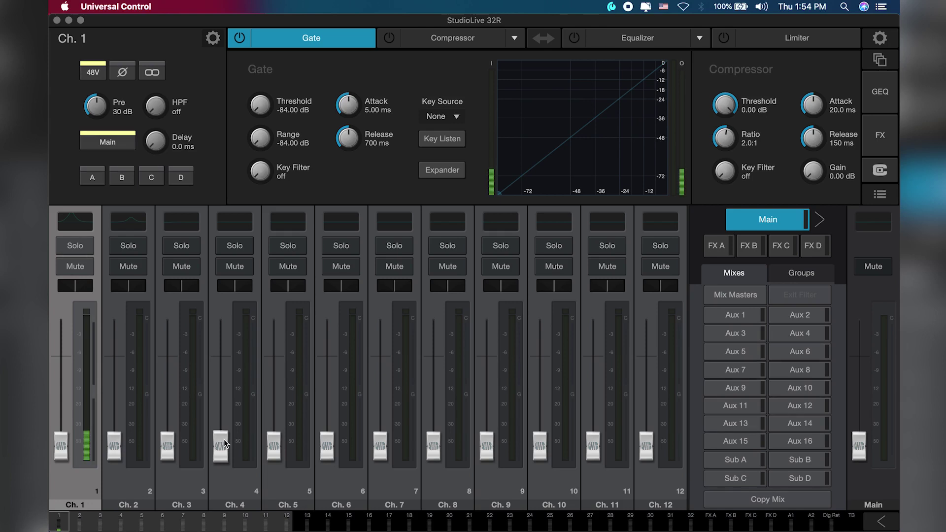
pyautogui.hscroll(5, 224, 439)
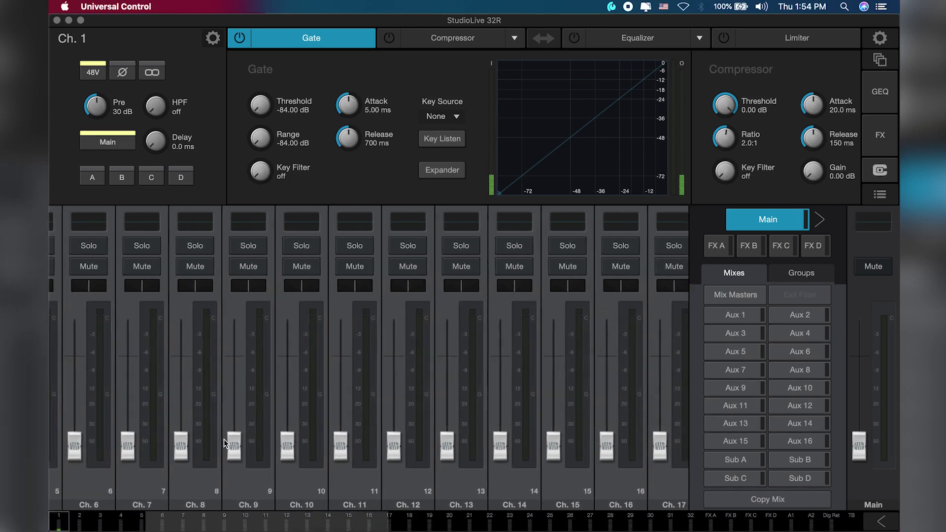
pyautogui.hscroll(6, 224, 443)
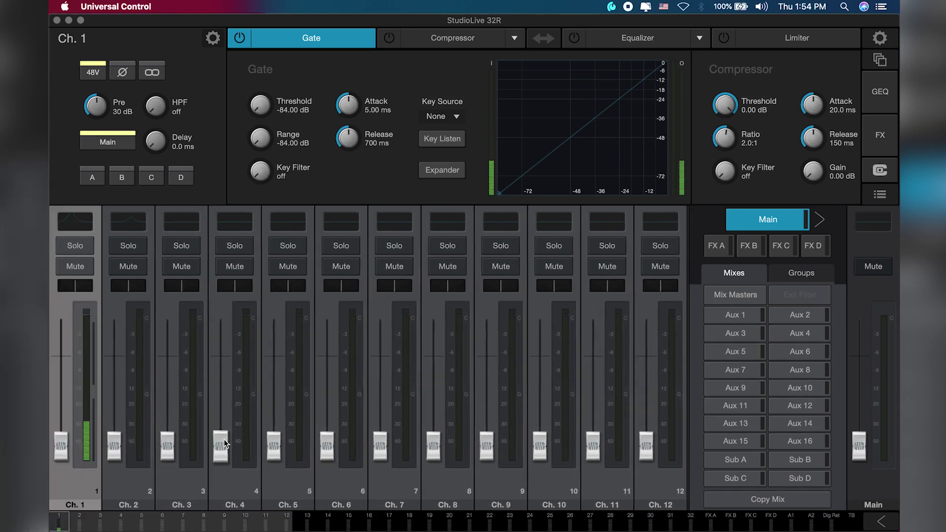
pyautogui.hscroll(8, 224, 443)
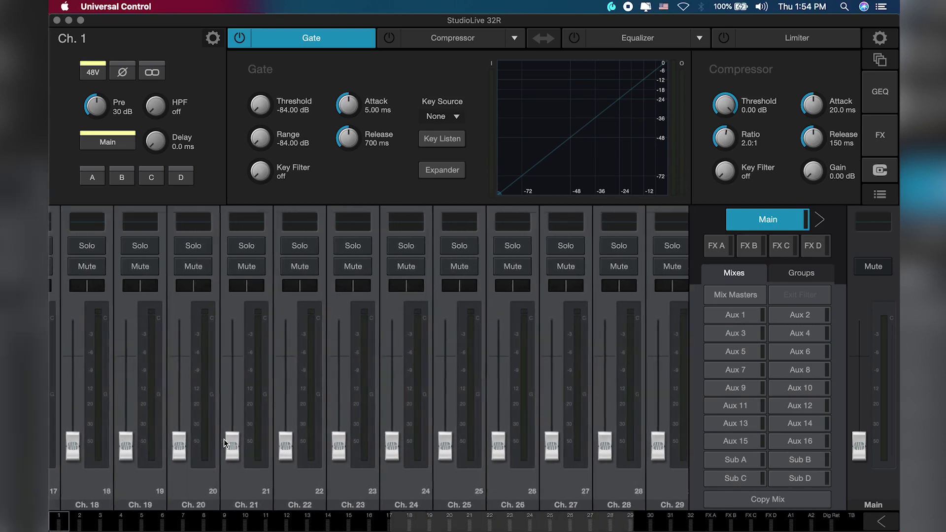
pyautogui.hscroll(2, 224, 443)
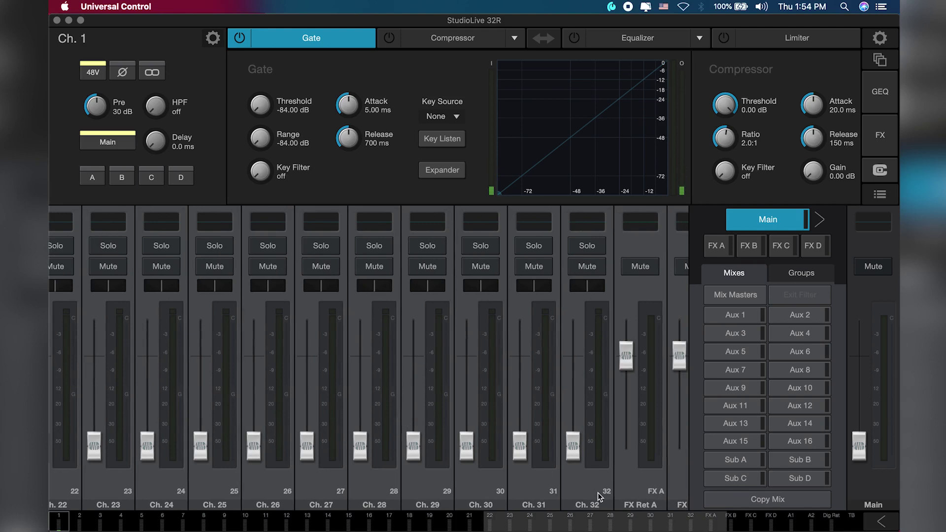
pyautogui.hscroll(-20, 290, 385)
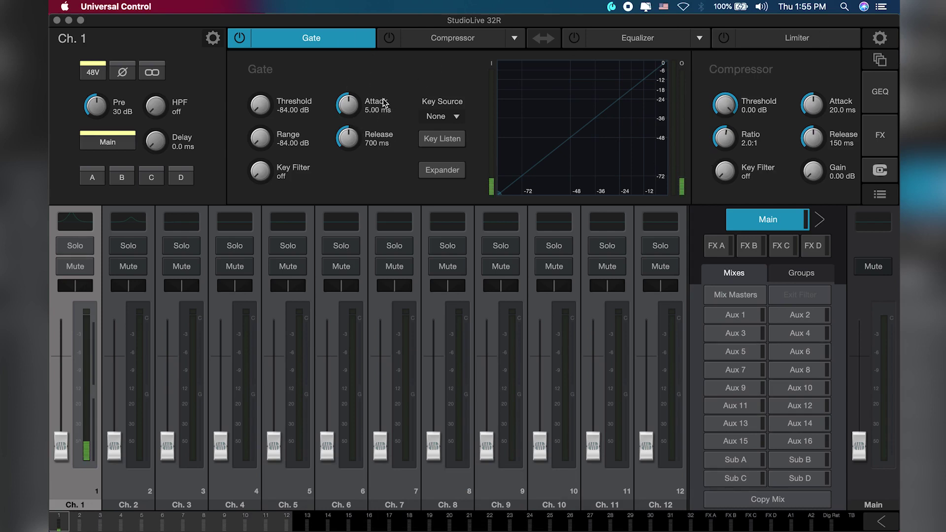
# Browse Ch. 1's Gate, Compressor, Equalizer and Limiter panels and the equalizer model list
pyautogui.click(318, 40)
pyautogui.click(452, 38)
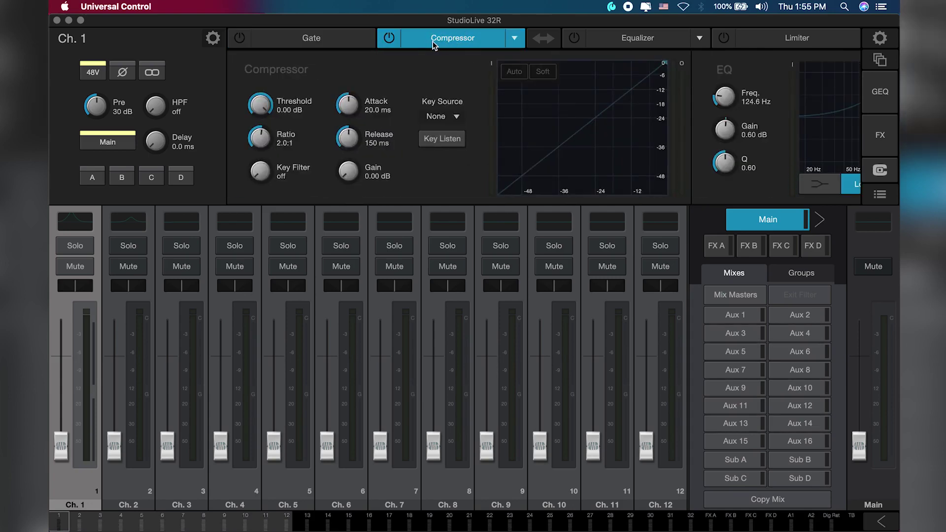
pyautogui.click(324, 38)
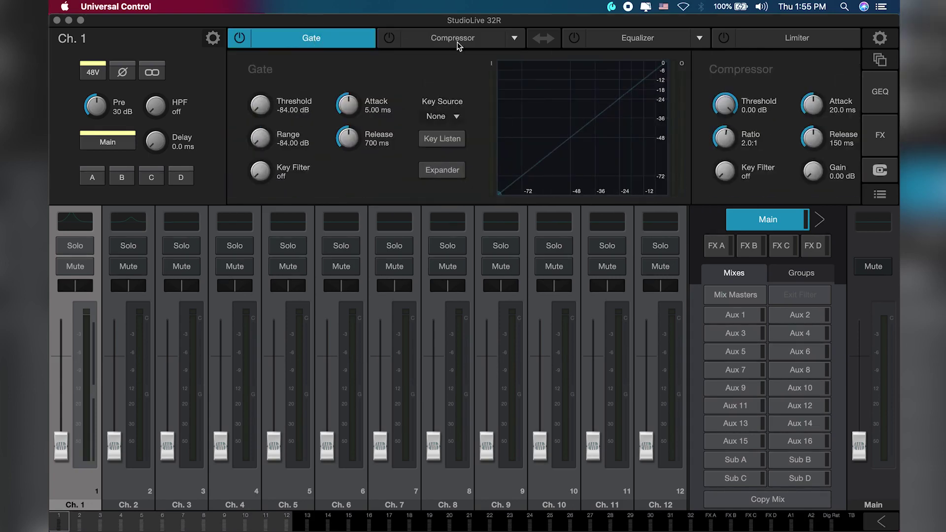
pyautogui.click(458, 39)
pyautogui.click(617, 40)
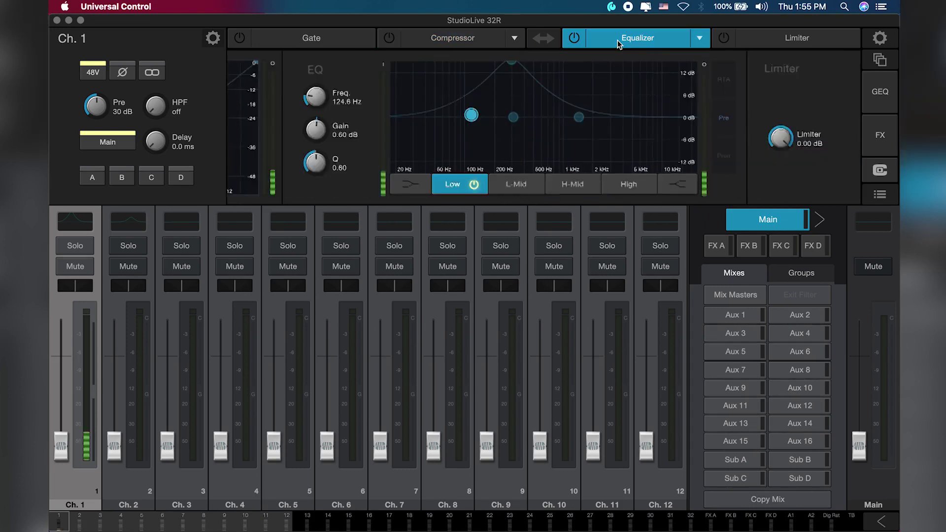
pyautogui.click(774, 43)
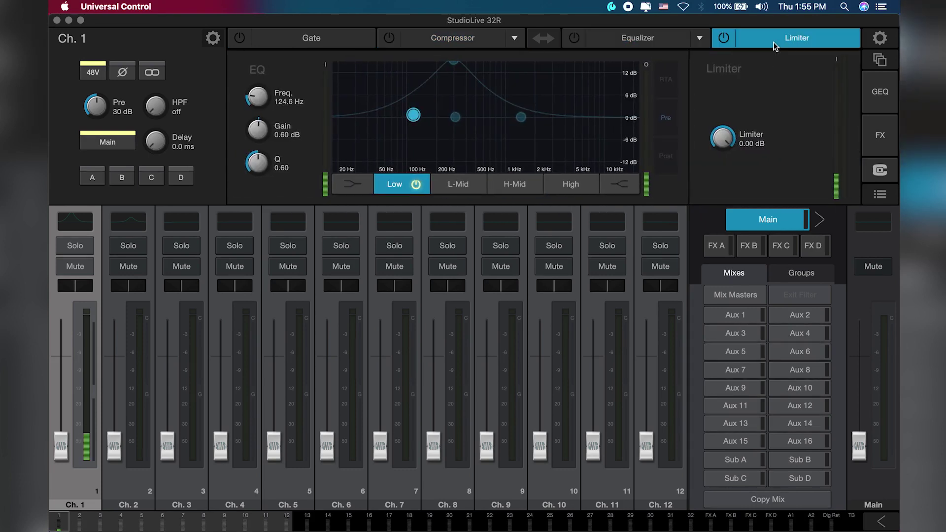
pyautogui.click(700, 38)
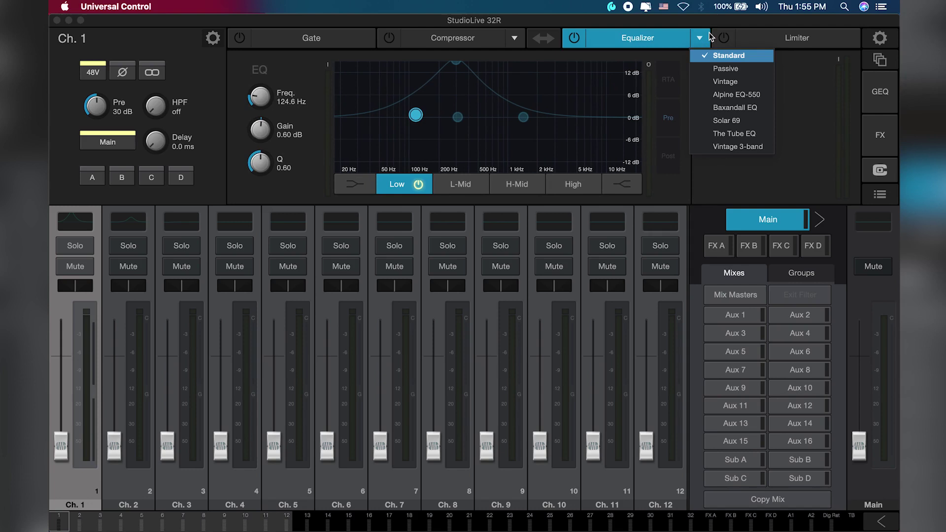
pyautogui.click(761, 41)
pyautogui.click(761, 40)
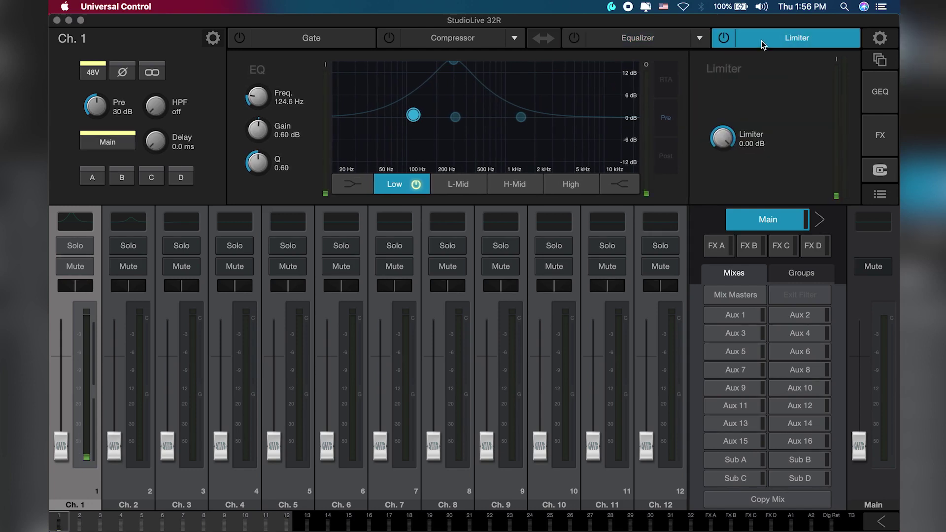
# Cycle through the panels again and select the EQ's H-Mid band at 1.40 kHz
pyautogui.click(321, 44)
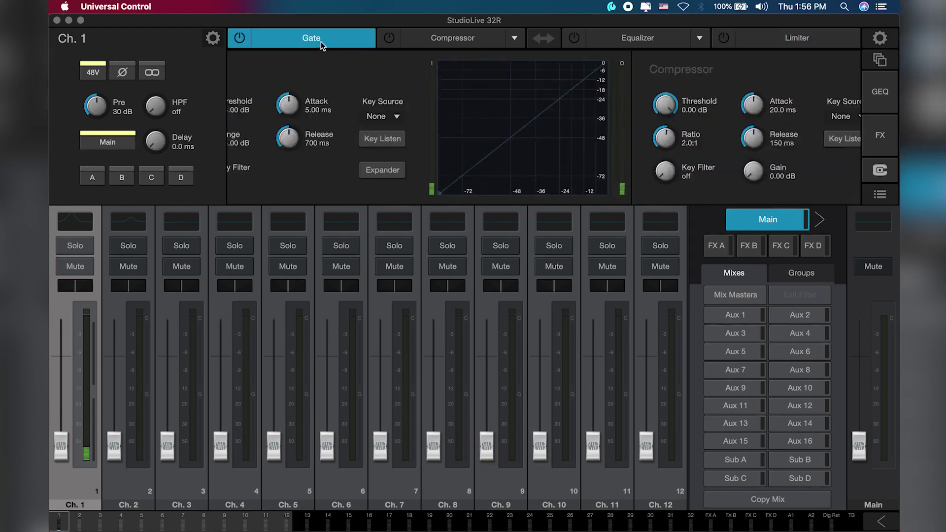
pyautogui.click(468, 39)
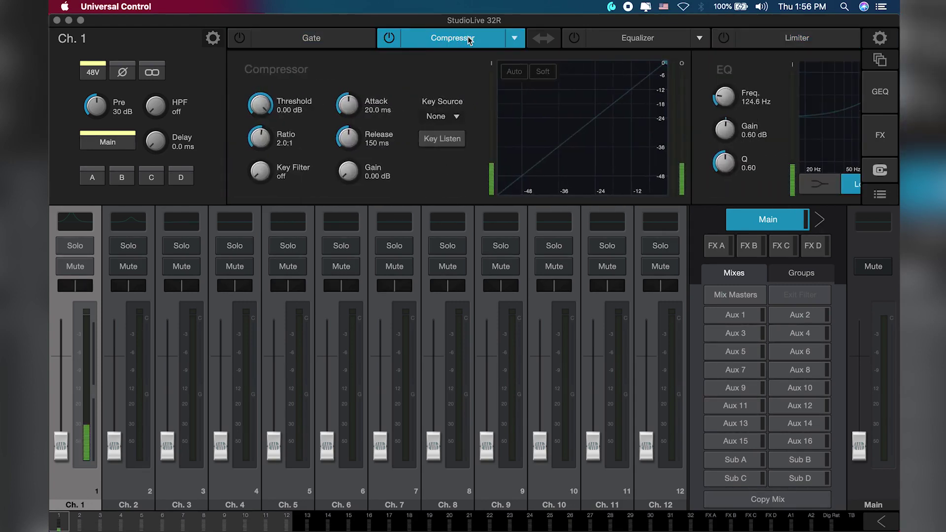
pyautogui.click(626, 39)
pyautogui.click(797, 42)
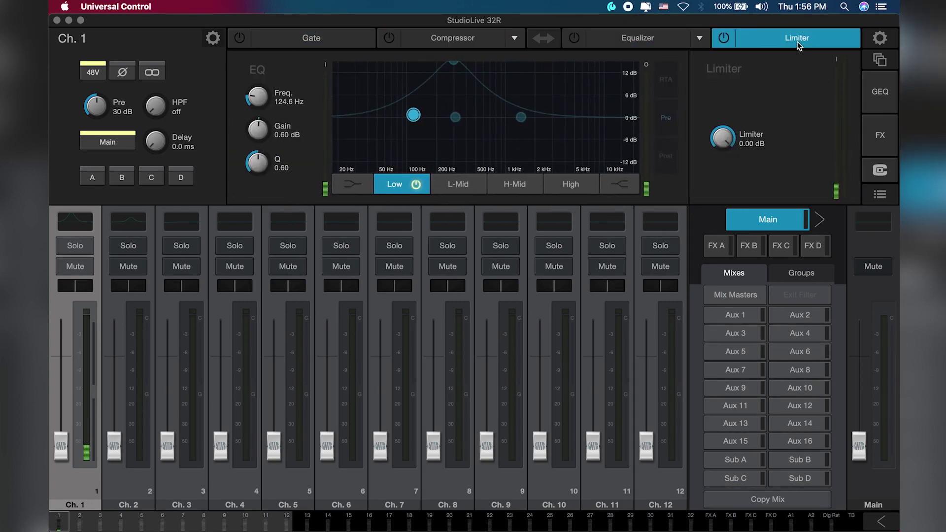
pyautogui.click(513, 184)
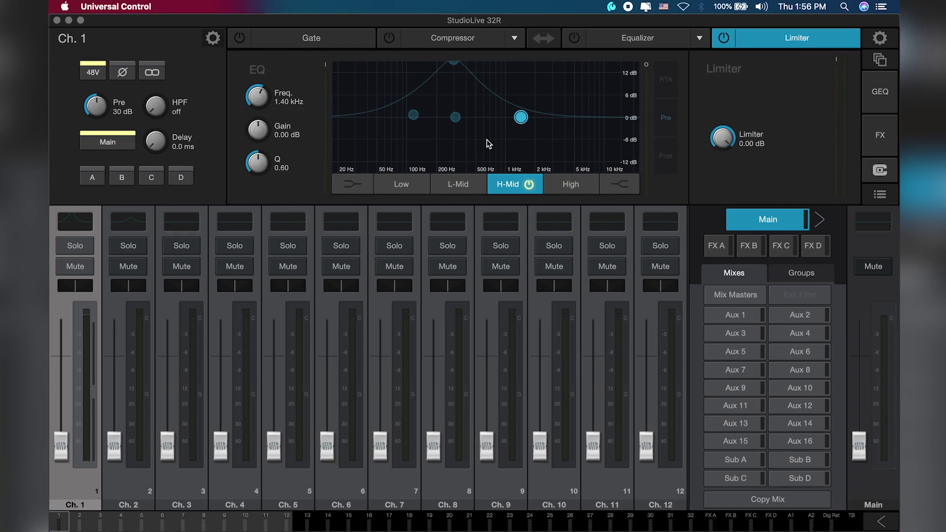
# Raise the Ch. 1 fader, adjust its high-pass filter, unassign Main, and toggle A
pyautogui.moveTo(64, 446); pyautogui.dragTo(87, 318)
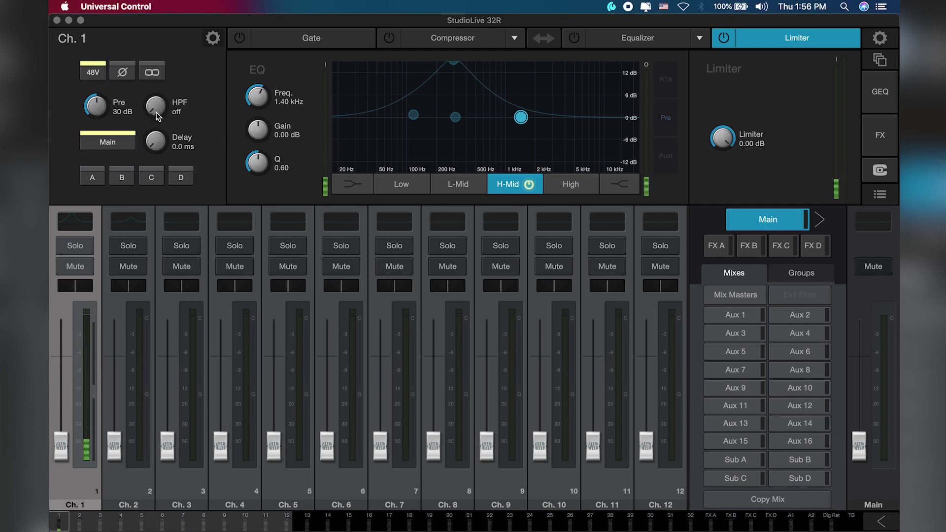
pyautogui.moveTo(156, 115); pyautogui.dragTo(152, 148)
pyautogui.click(109, 143)
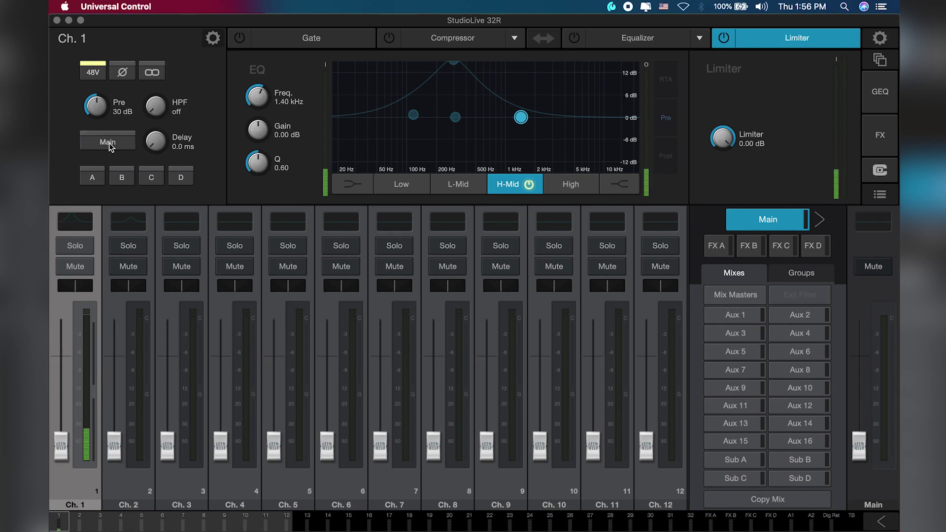
pyautogui.click(101, 178)
pyautogui.click(101, 178)
pyautogui.click(721, 250)
pyautogui.click(753, 249)
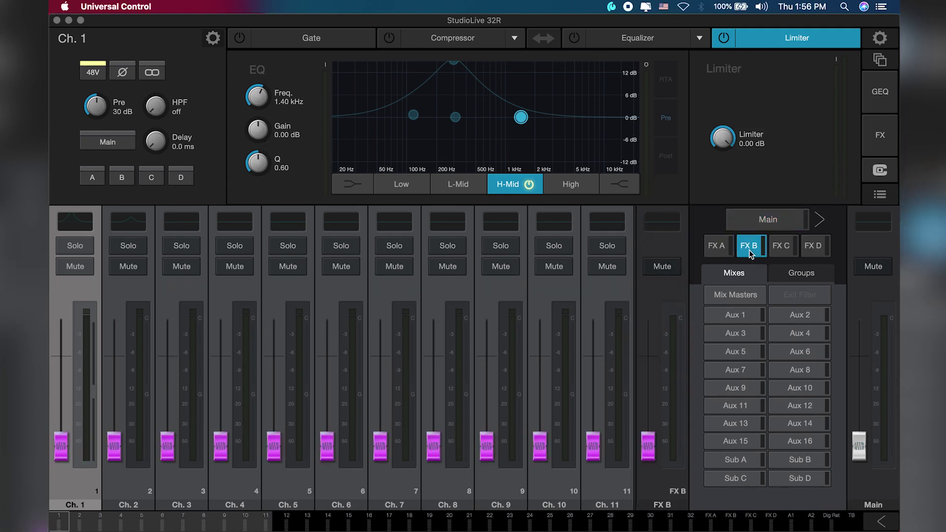
pyautogui.click(782, 249)
pyautogui.click(815, 247)
pyautogui.click(723, 249)
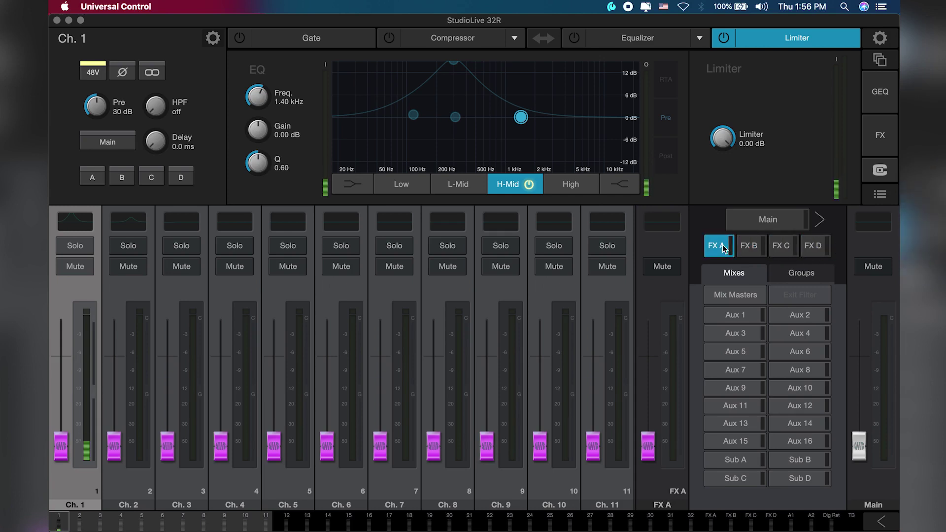
pyautogui.click(749, 248)
pyautogui.click(781, 248)
pyautogui.click(813, 248)
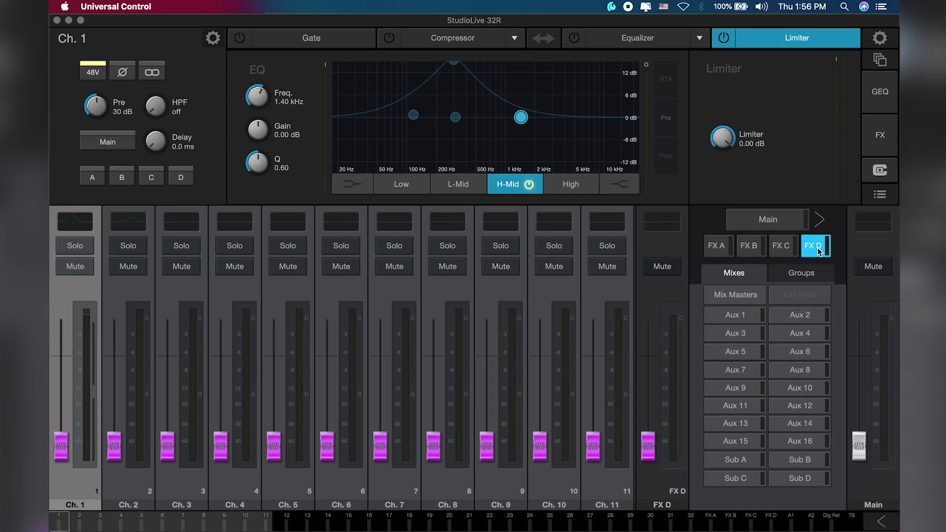
pyautogui.click(719, 251)
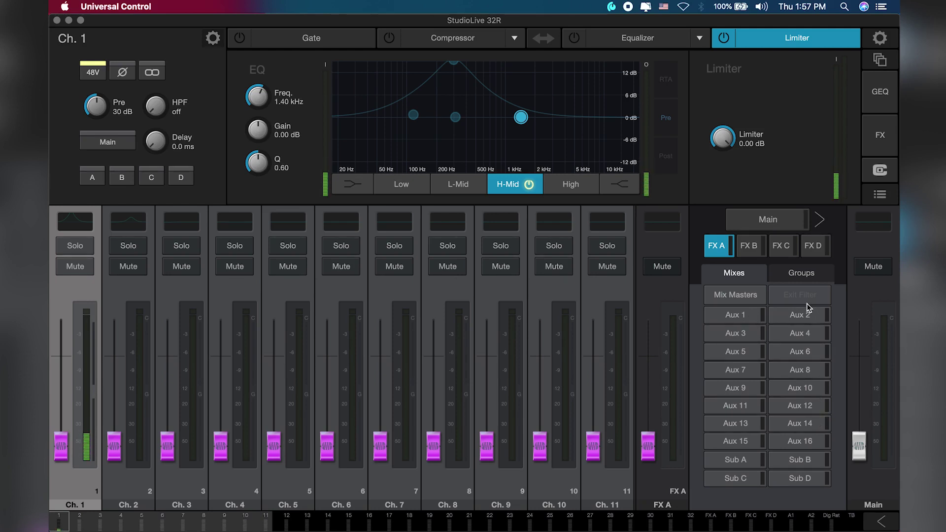
pyautogui.click(769, 221)
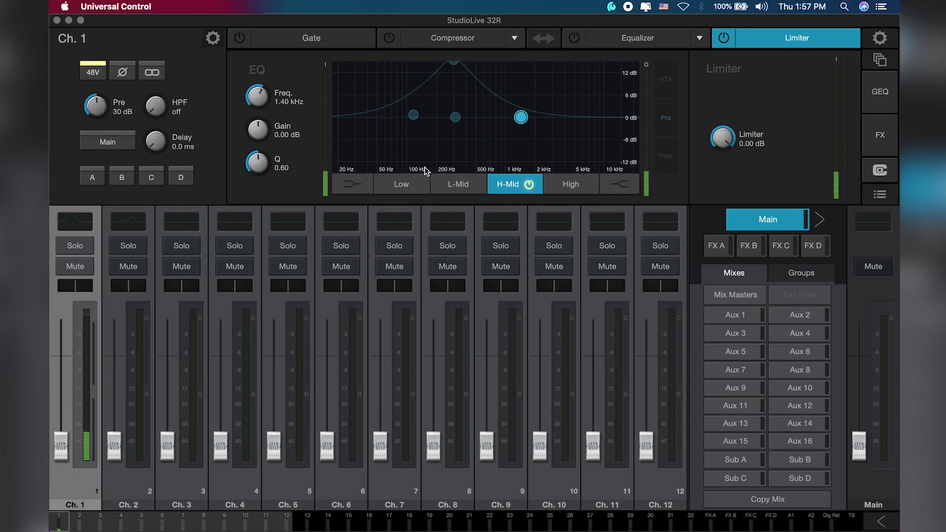
# Select Ch. 1's L-Mid EQ band, then show FX A's Digital XL Reverb settings
pyautogui.click(452, 184)
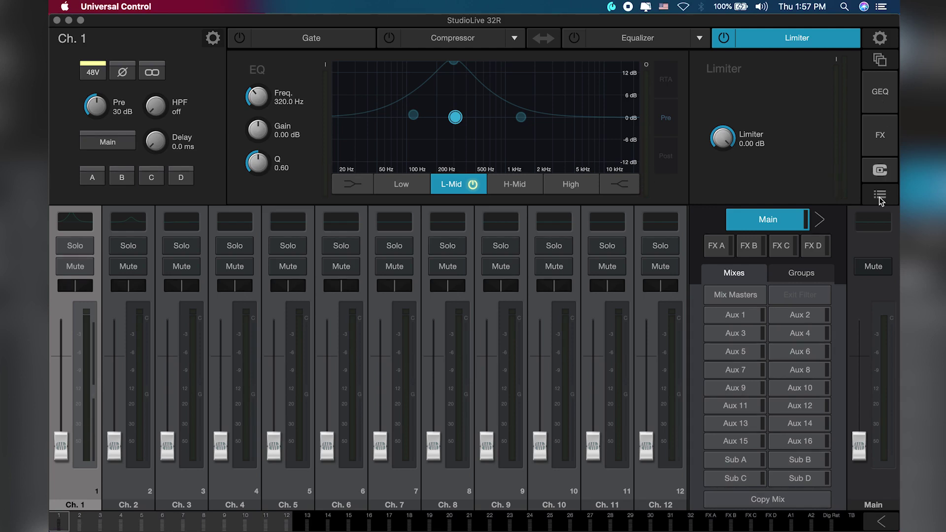
pyautogui.click(876, 145)
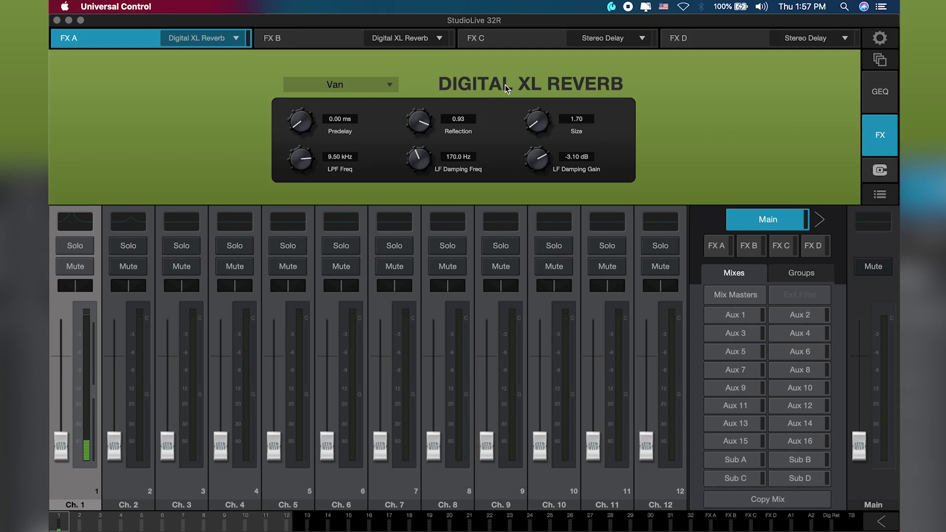
pyautogui.click(238, 37)
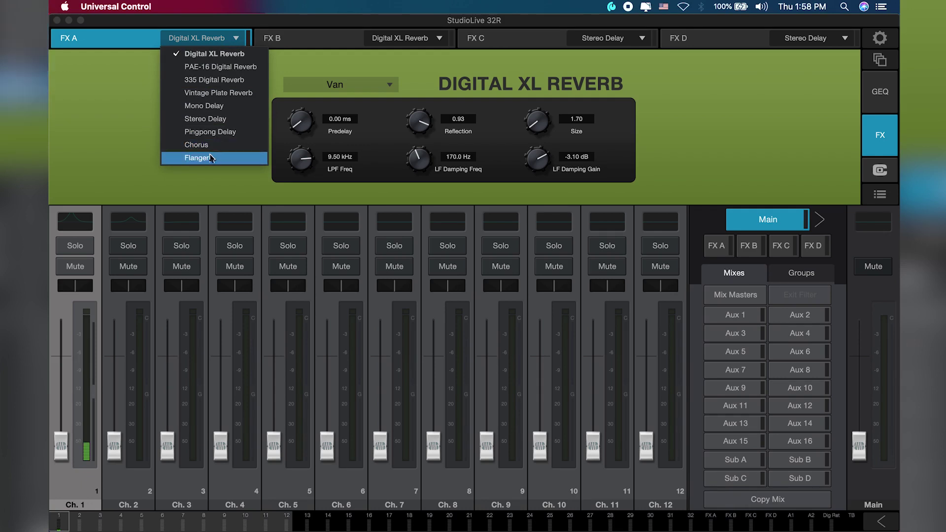
pyautogui.click(297, 44)
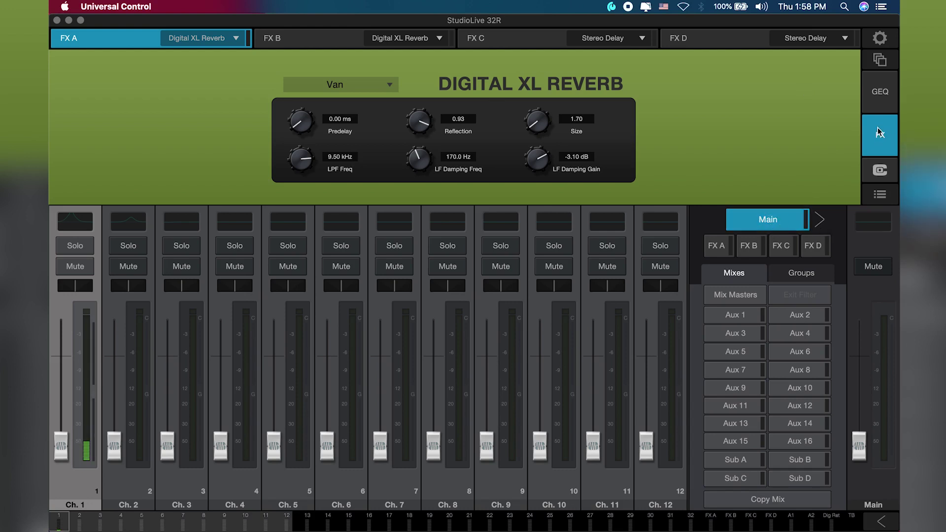
pyautogui.click(882, 173)
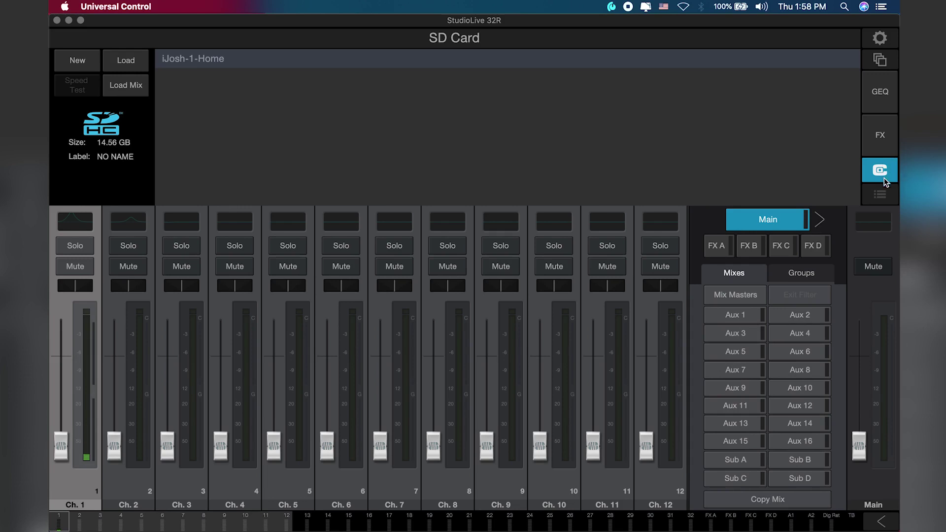
# Return from the SD Card page to the FX A Digital XL Reverb settings
pyautogui.click(882, 134)
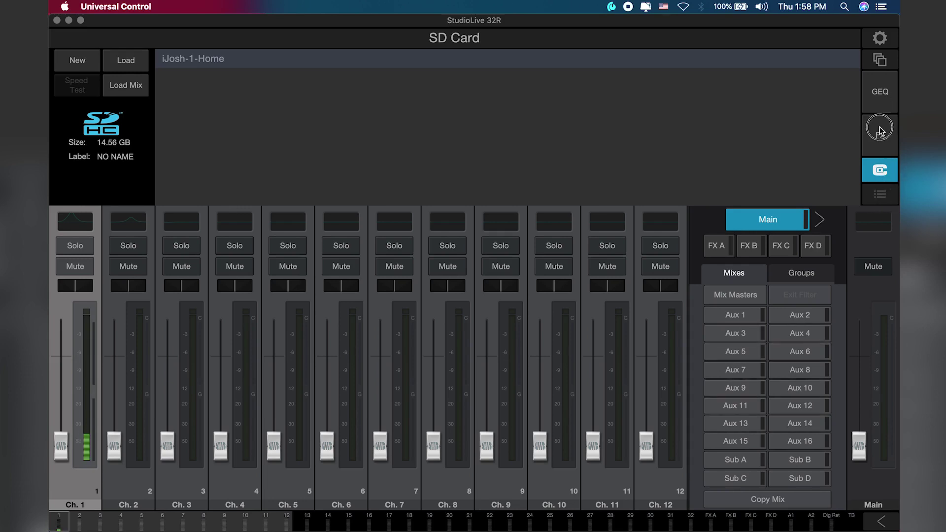
# Open the scene library, then Projects/Scenes showing RESET DEFAULT and RESET CONSOLE as current
pyautogui.click(882, 197)
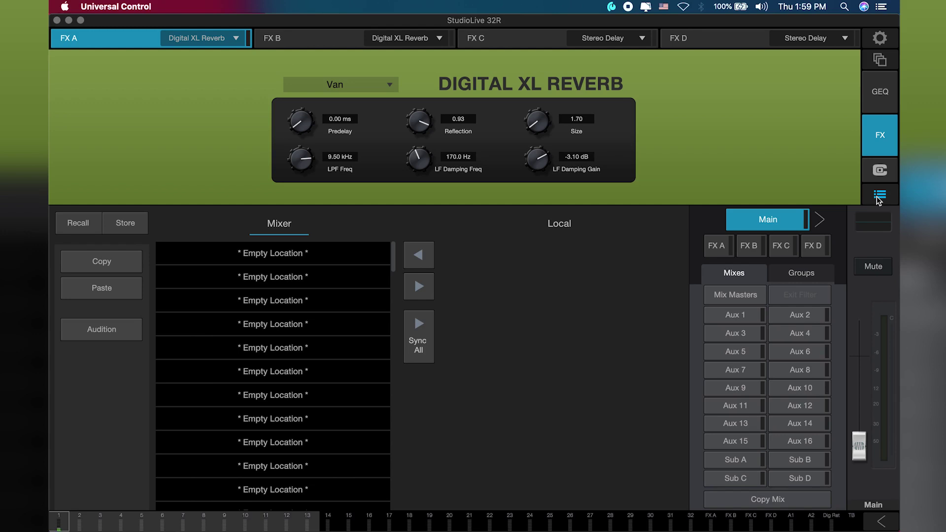
pyautogui.click(883, 61)
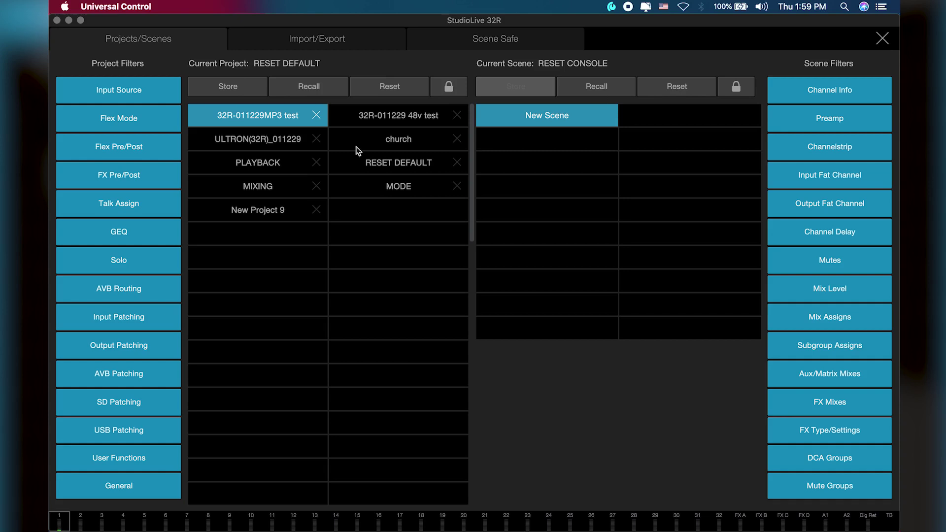
# Close Projects/Scenes and view the mixer settings page before returning to the mixer
pyautogui.click(882, 38)
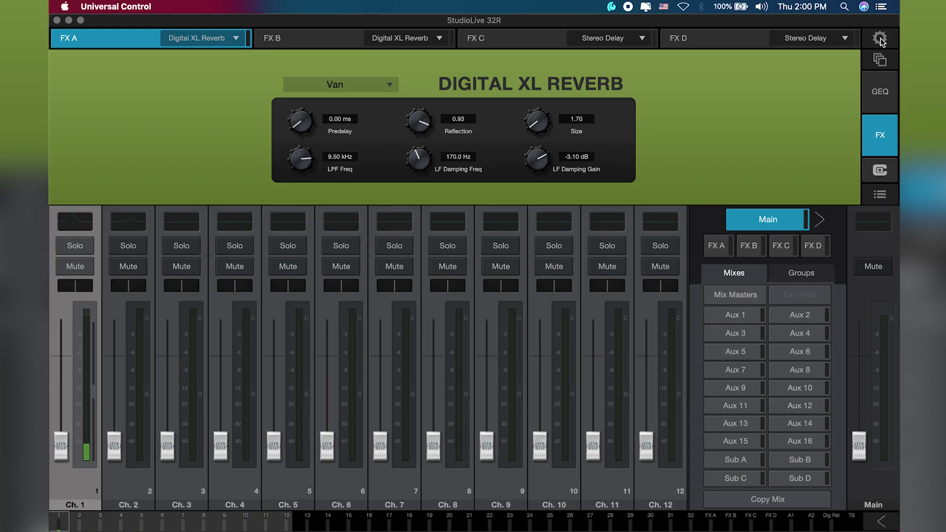
pyautogui.click(881, 38)
# Bring up Ch. 1's channel processing, showing the L-Mid EQ band at 320.0 Hz
pyautogui.click(86, 455)
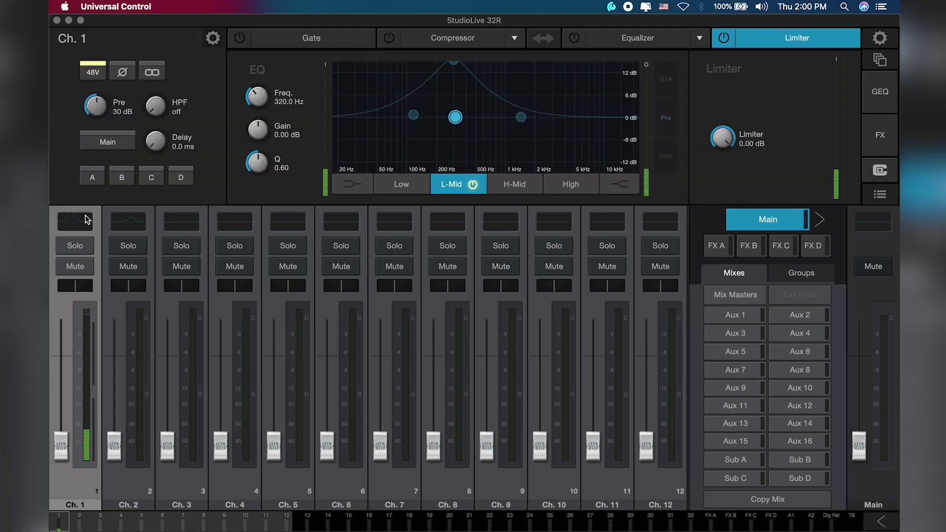